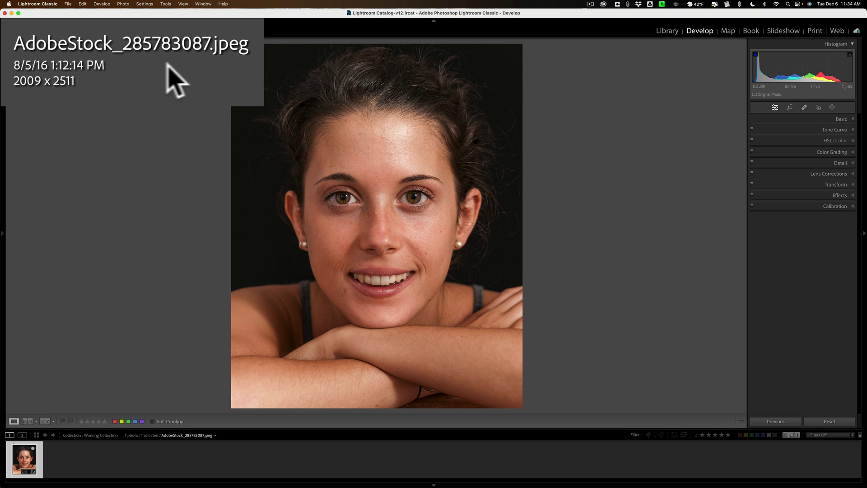
# - Send the portrait to ON1 Portrait AI 2023 as a 16-bit PSD copy with Lightroom adjustments
pyautogui.click(790, 107)
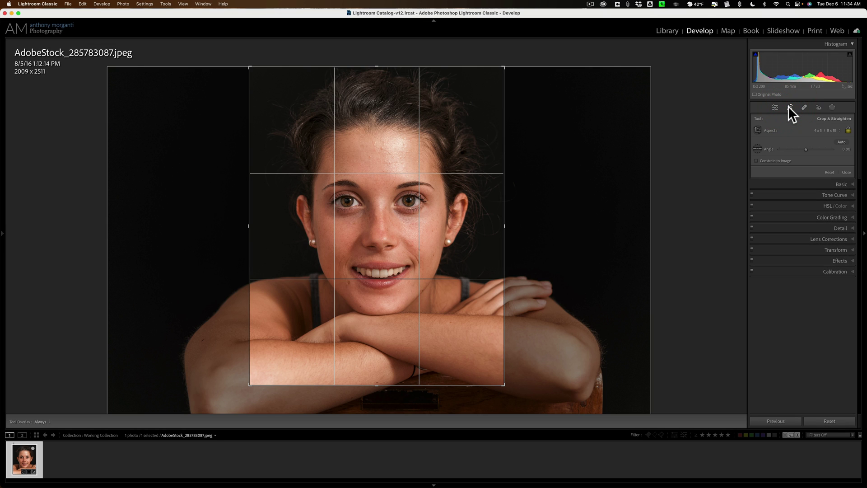
pyautogui.click(790, 108)
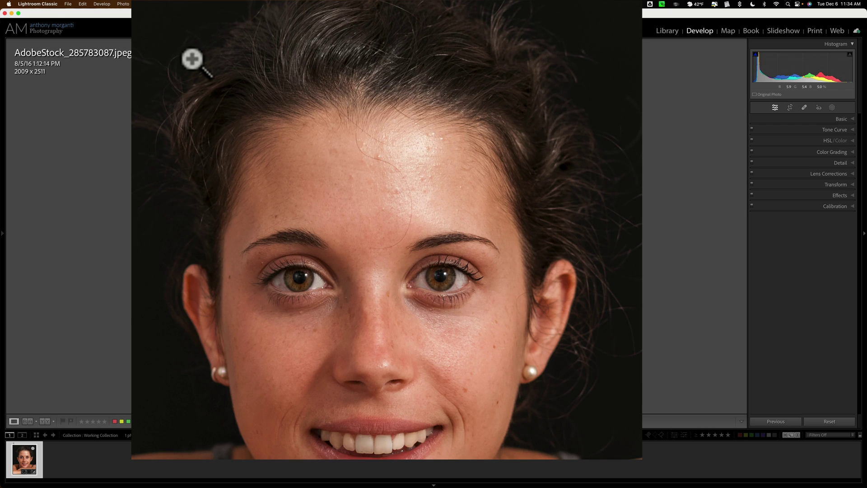
pyautogui.rightClick(194, 63)
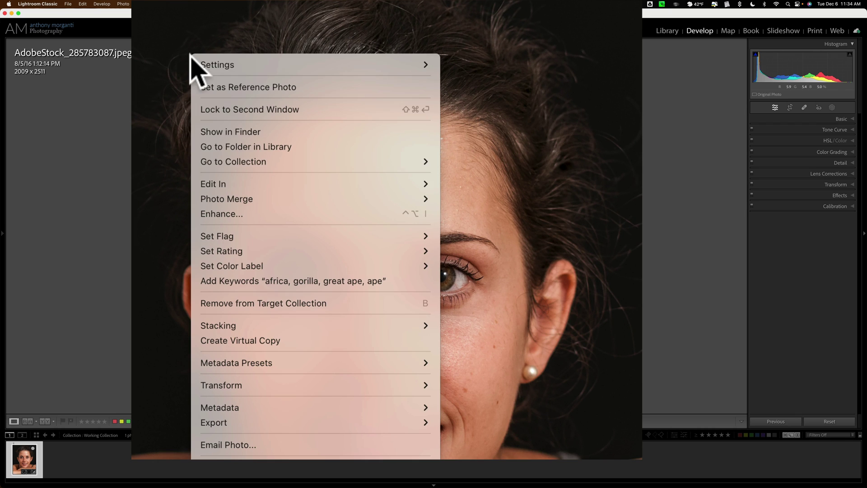
pyautogui.moveTo(241, 183)
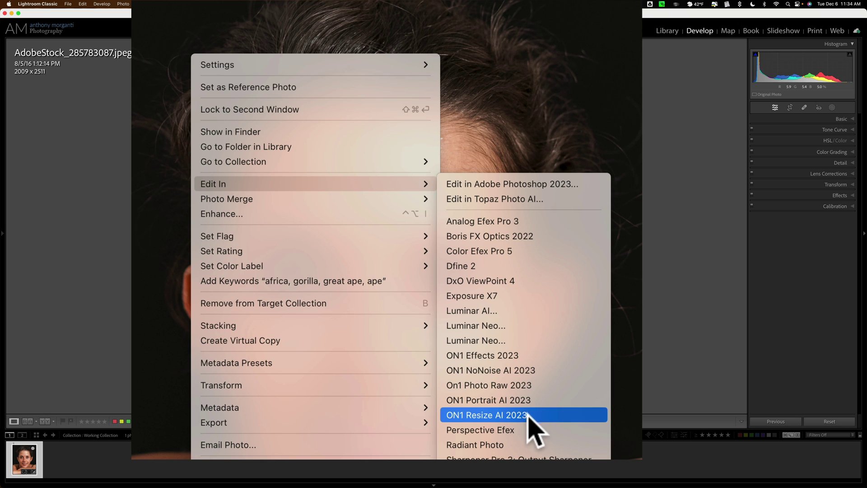
pyautogui.click(549, 400)
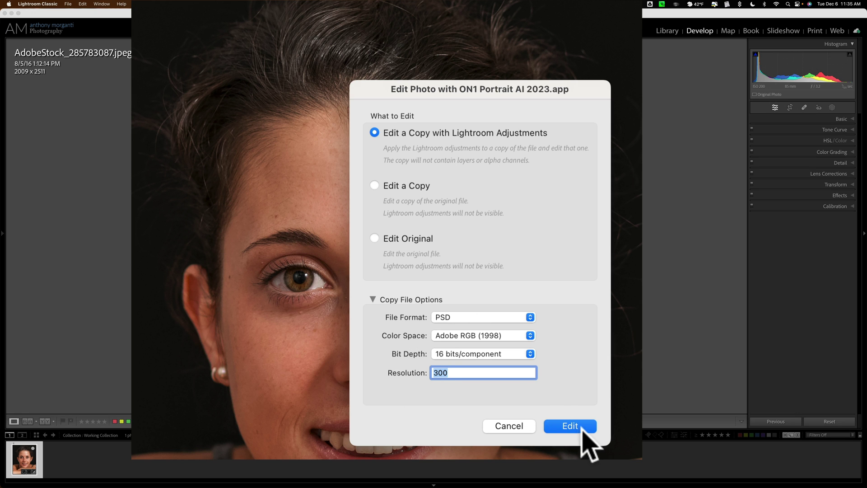
pyautogui.click(575, 427)
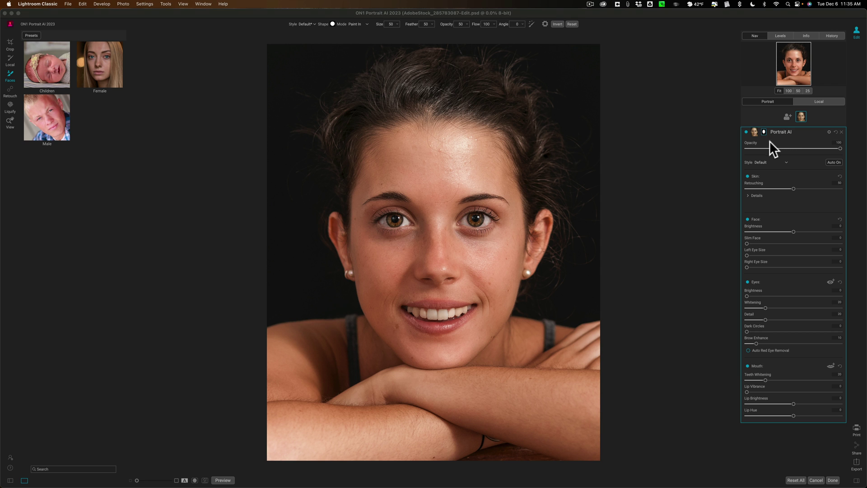
pyautogui.click(747, 131)
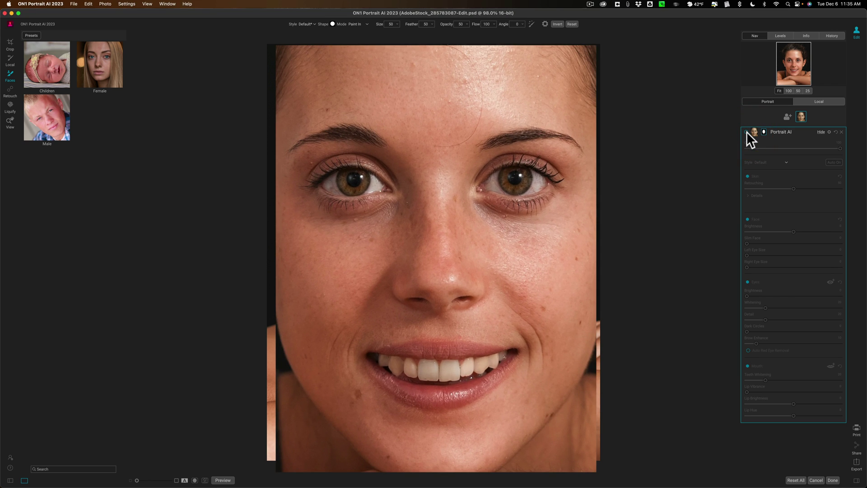
pyautogui.click(746, 132)
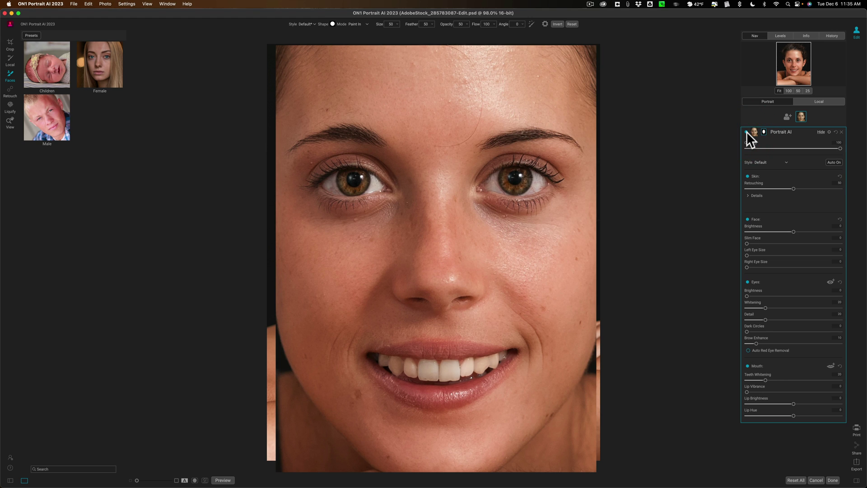
pyautogui.click(746, 132)
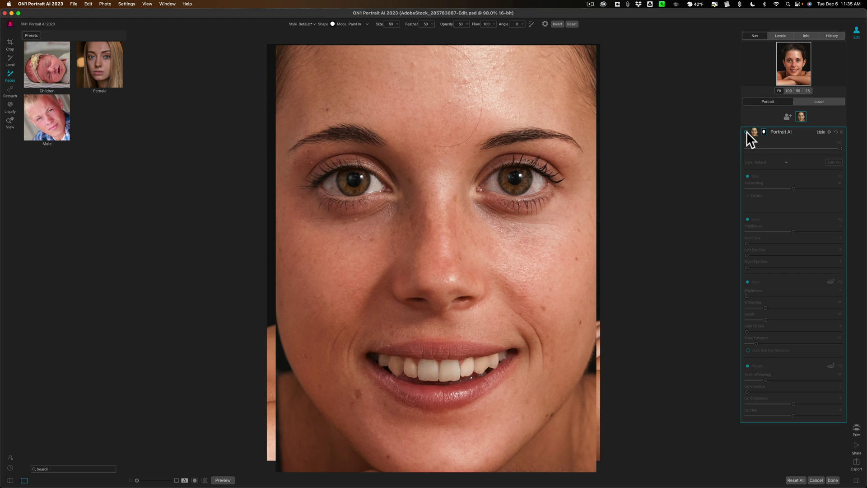
pyautogui.click(746, 132)
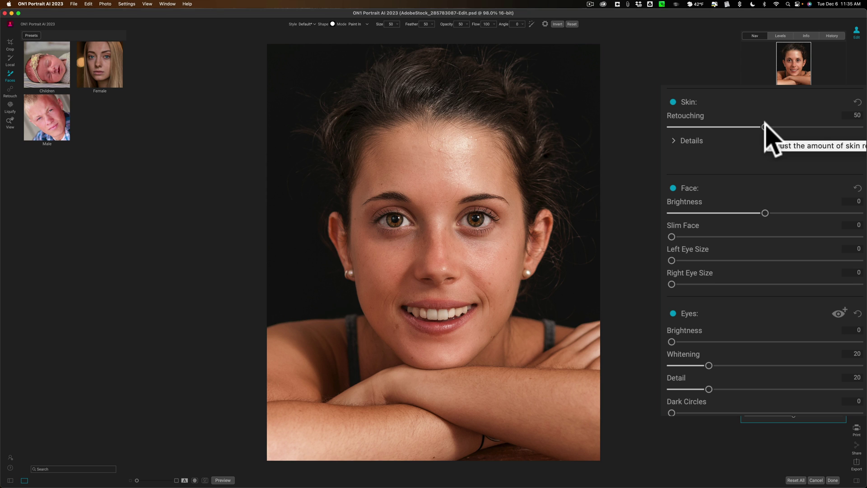
# - Compare skin retouching on and off, then settle the Skin Retouching slider at 53
pyautogui.click(672, 102)
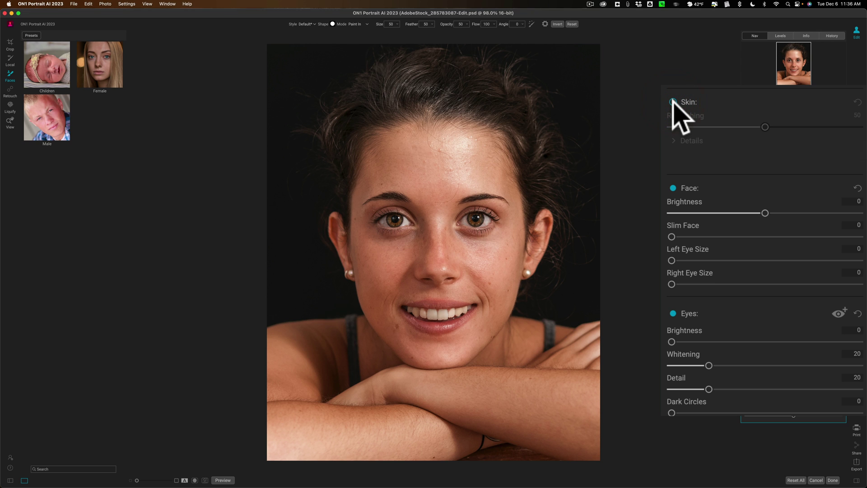
pyautogui.click(673, 102)
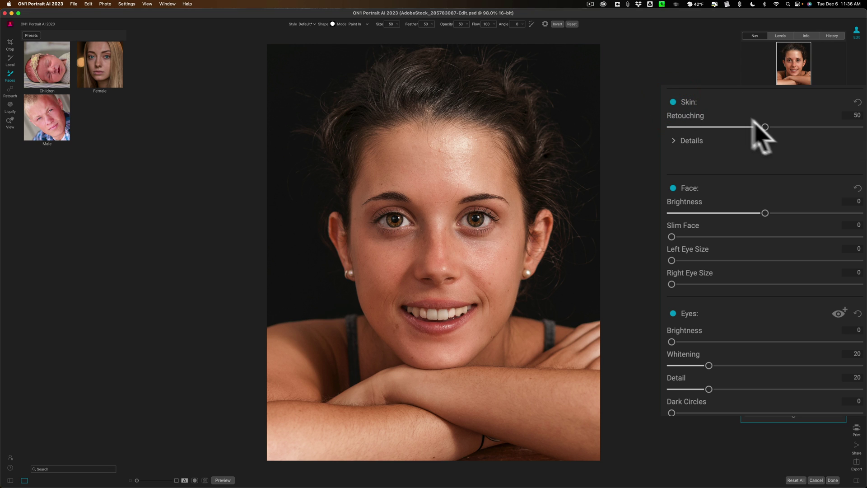
pyautogui.moveTo(765, 126); pyautogui.dragTo(864, 126)
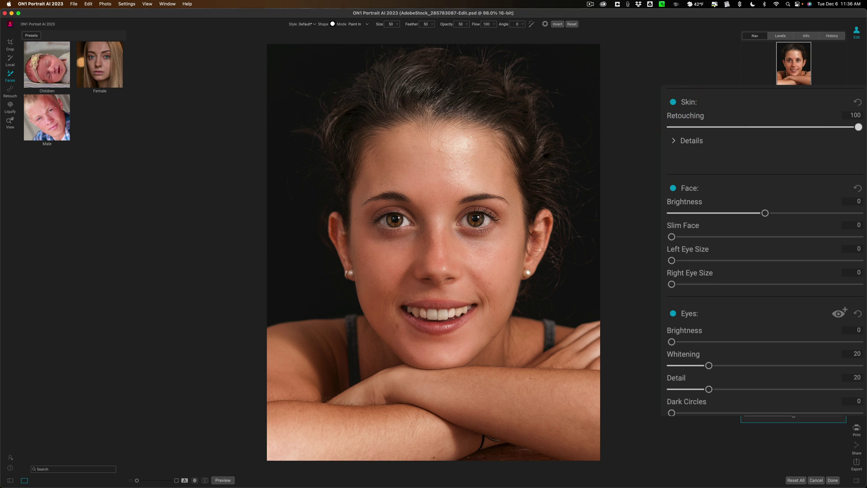
pyautogui.click(677, 102)
pyautogui.click(679, 101)
pyautogui.moveTo(858, 126)
pyautogui.mouseDown()
pyautogui.moveTo(669, 126)
pyautogui.moveTo(770, 127)
pyautogui.mouseUp()
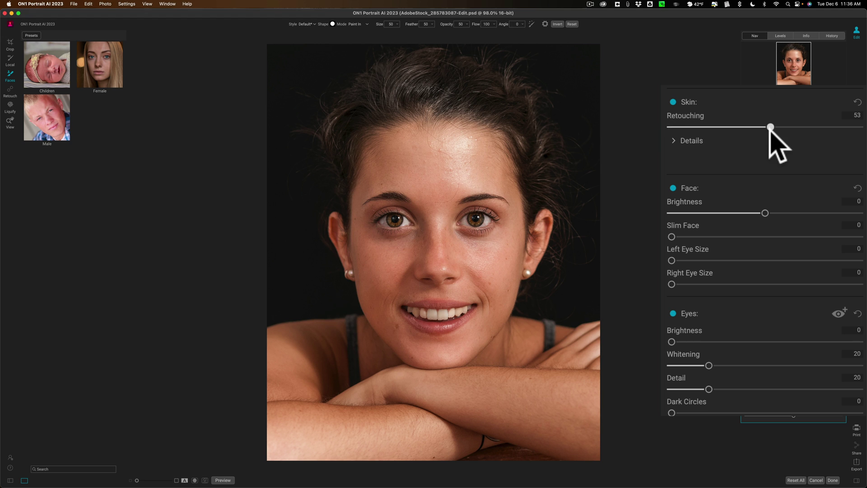
# - In Skin Details, set Blemishes to 100, raise Detail to 54 and increase Smoothing
pyautogui.click(673, 140)
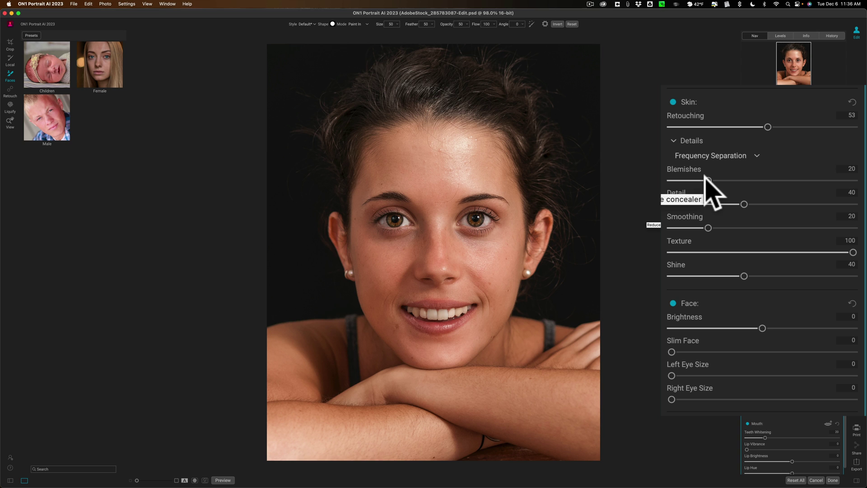
pyautogui.moveTo(707, 180); pyautogui.dragTo(854, 180)
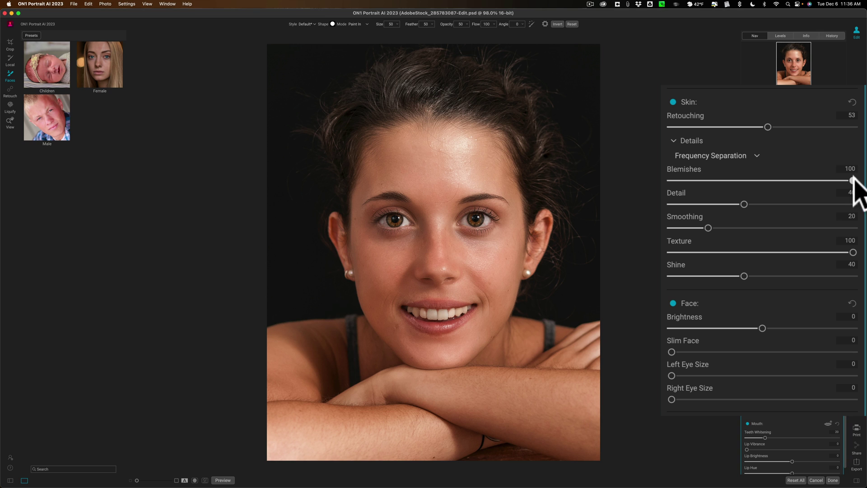
pyautogui.moveTo(853, 180); pyautogui.dragTo(671, 180)
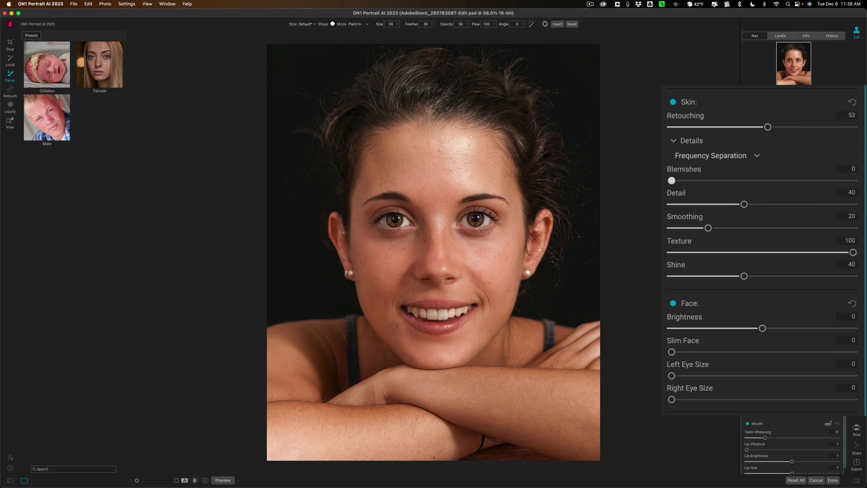
pyautogui.moveTo(672, 180); pyautogui.dragTo(853, 180)
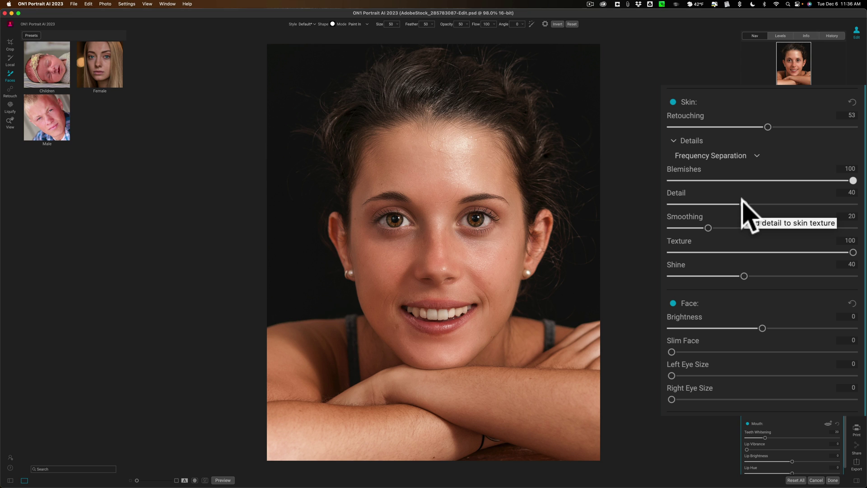
pyautogui.moveTo(741, 199); pyautogui.dragTo(767, 199)
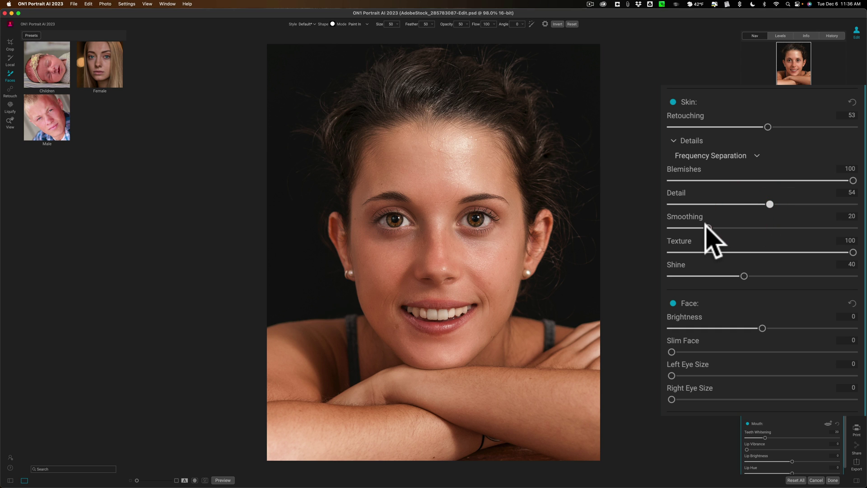
pyautogui.moveTo(708, 228)
pyautogui.mouseDown()
pyautogui.moveTo(852, 228)
pyautogui.moveTo(721, 227)
pyautogui.mouseUp()
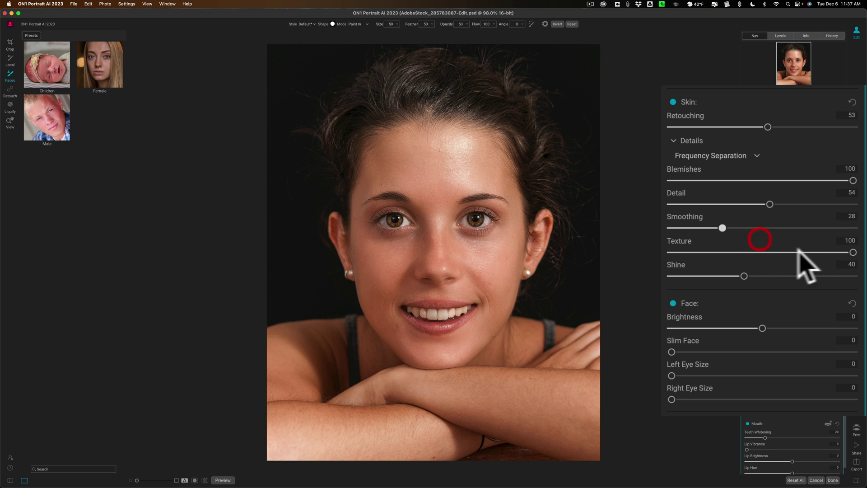
# - Set Shine to 100, trim Smoothing to 24, and lower overall Skin Retouching to 43
pyautogui.click(846, 266)
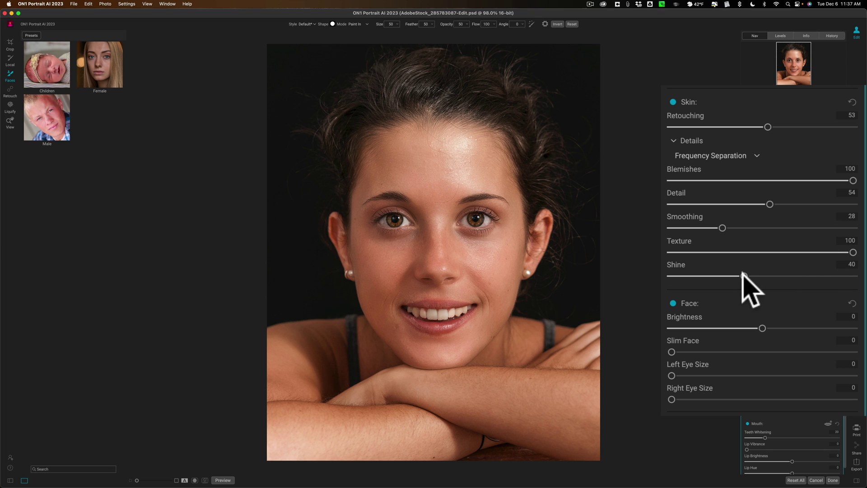
pyautogui.moveTo(744, 276); pyautogui.dragTo(857, 280)
pyautogui.doubleClick(718, 263)
pyautogui.moveTo(672, 275); pyautogui.dragTo(854, 276)
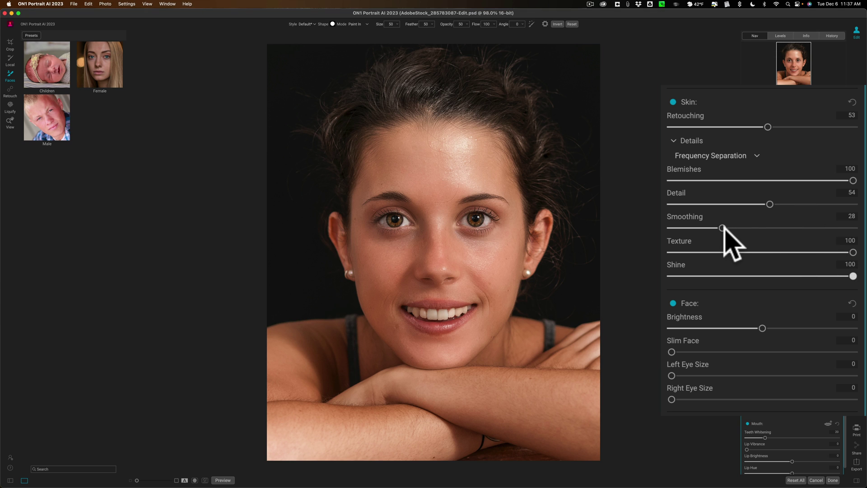
pyautogui.moveTo(723, 229); pyautogui.dragTo(715, 228)
pyautogui.moveTo(766, 126); pyautogui.dragTo(756, 127)
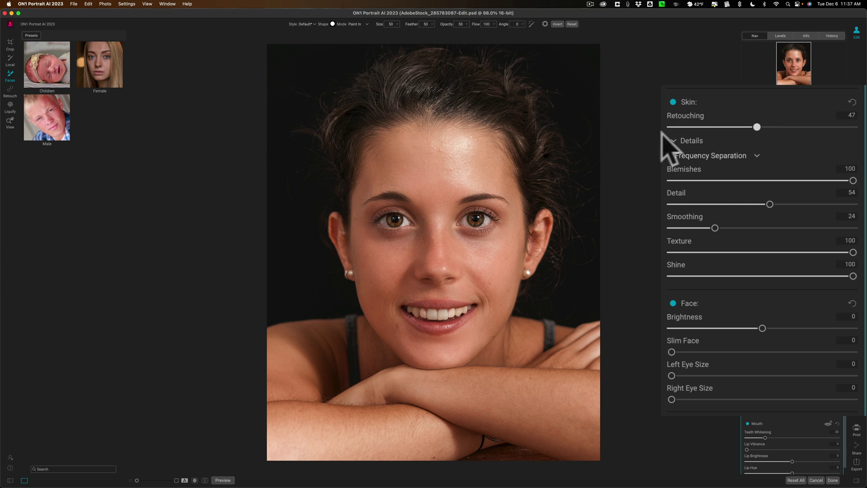
pyautogui.moveTo(749, 126)
pyautogui.mouseDown()
pyautogui.moveTo(733, 152)
pyautogui.moveTo(747, 166)
pyautogui.mouseUp()
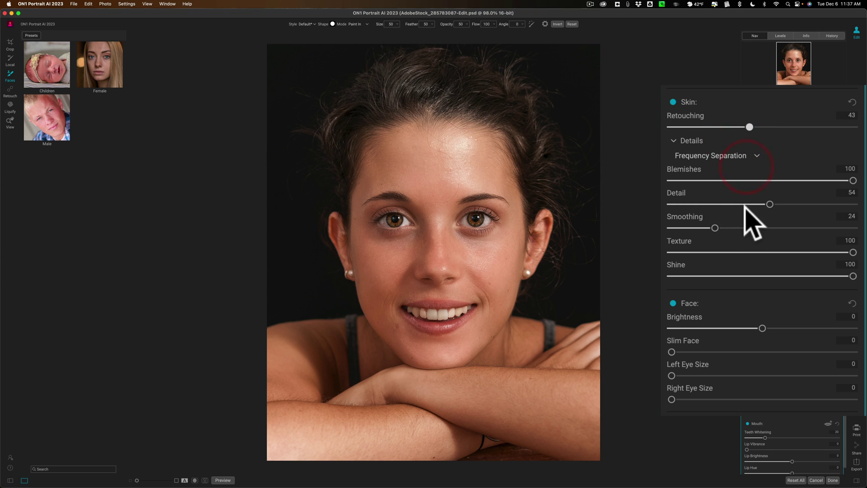
# - Compare face adjustments on and off, set Face Brightness to 36, and preview Slim Face
pyautogui.click(683, 140)
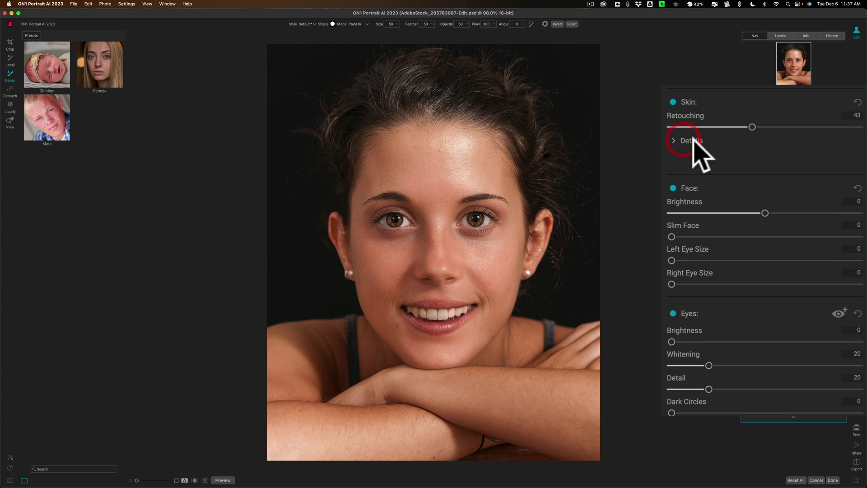
pyautogui.click(673, 188)
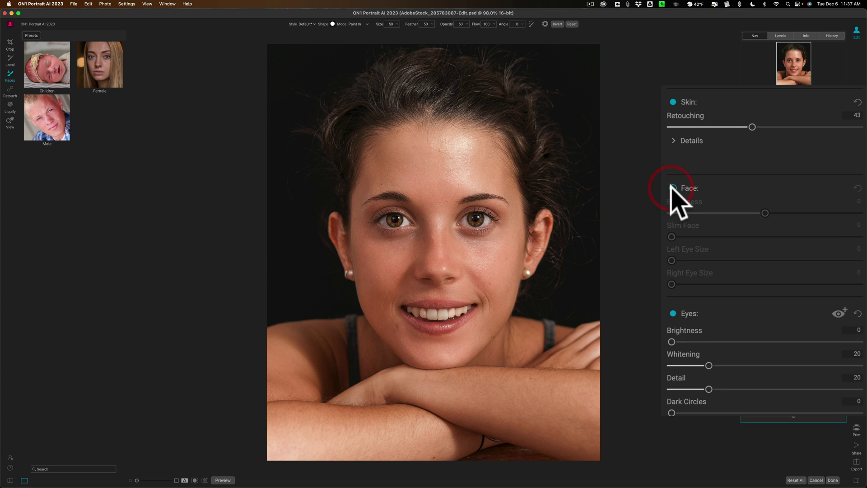
pyautogui.click(672, 188)
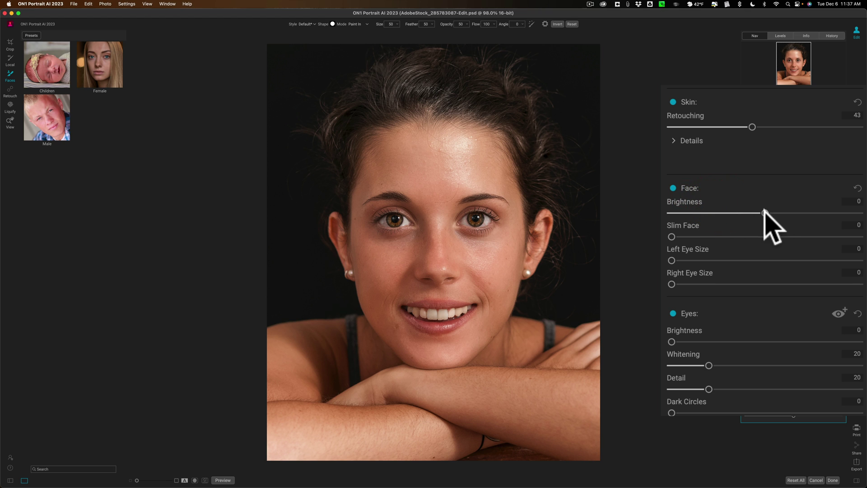
pyautogui.moveTo(765, 213); pyautogui.dragTo(796, 212)
pyautogui.moveTo(671, 236)
pyautogui.mouseDown()
pyautogui.moveTo(761, 236)
pyautogui.moveTo(672, 235)
pyautogui.mouseUp()
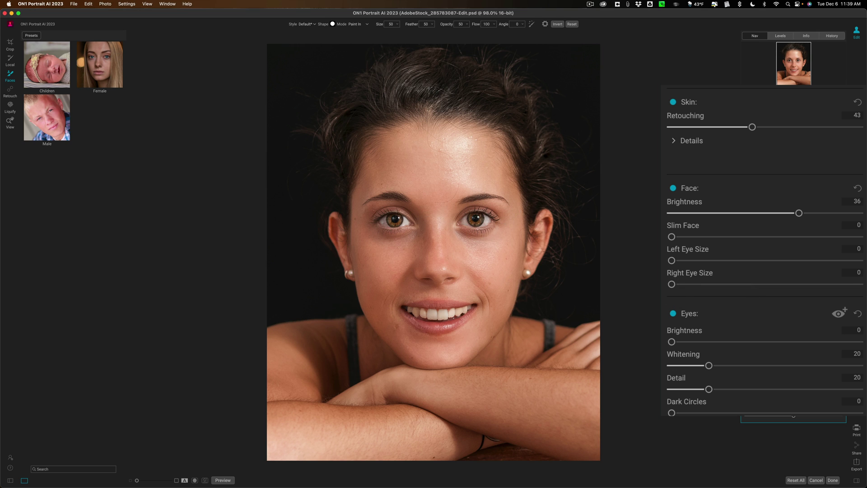
# - Enlarge the left eye, settling Left Eye Size at 28
pyautogui.moveTo(672, 260); pyautogui.dragTo(712, 261)
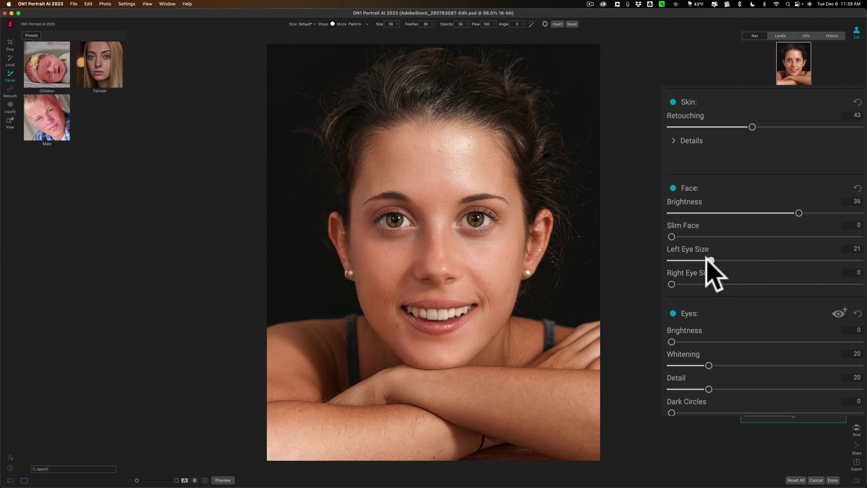
pyautogui.moveTo(706, 257); pyautogui.dragTo(722, 258)
pyautogui.click(718, 258)
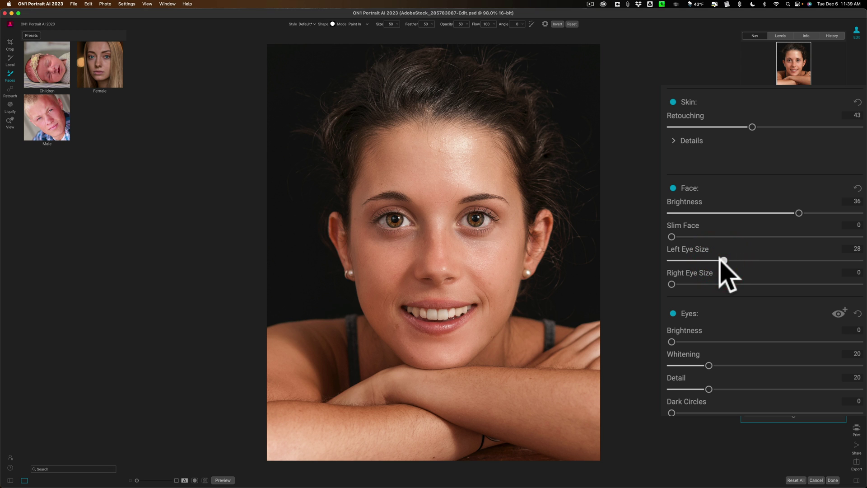
# - Brighten the eyes, reduce the dark circles, and strengthen Brow Enhance to 13
pyautogui.scroll(-3, 722, 271)
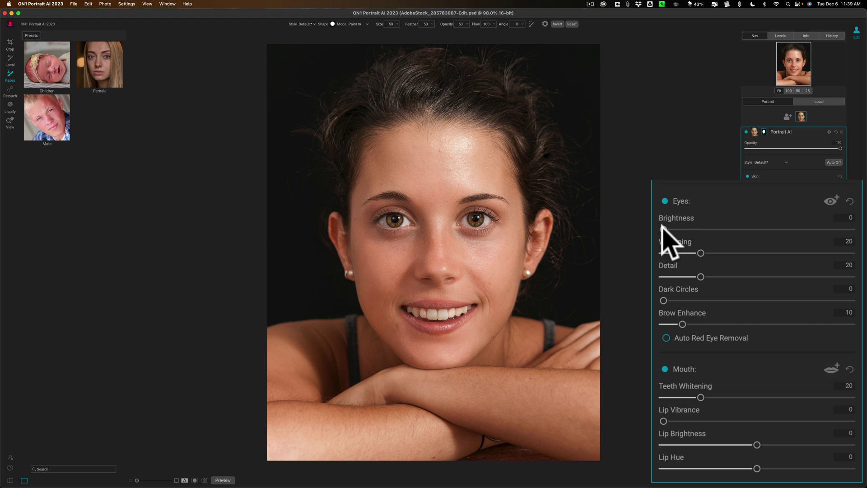
pyautogui.moveTo(663, 229); pyautogui.dragTo(703, 273)
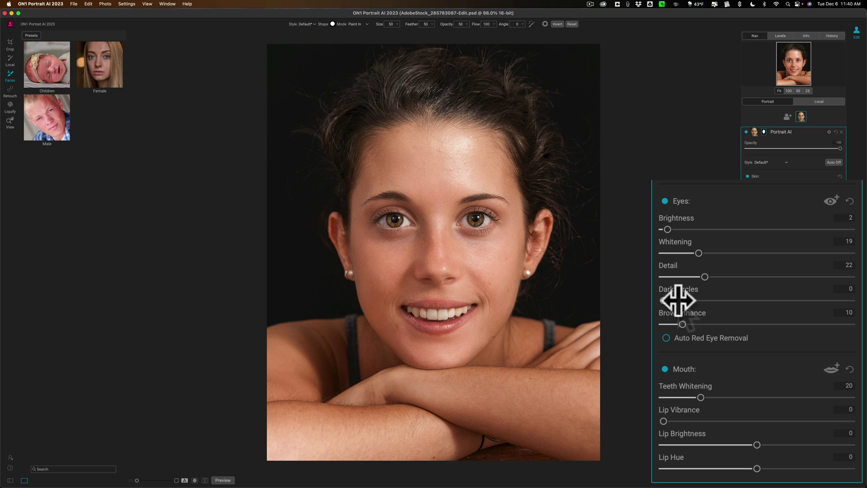
pyautogui.moveTo(663, 301); pyautogui.dragTo(853, 301)
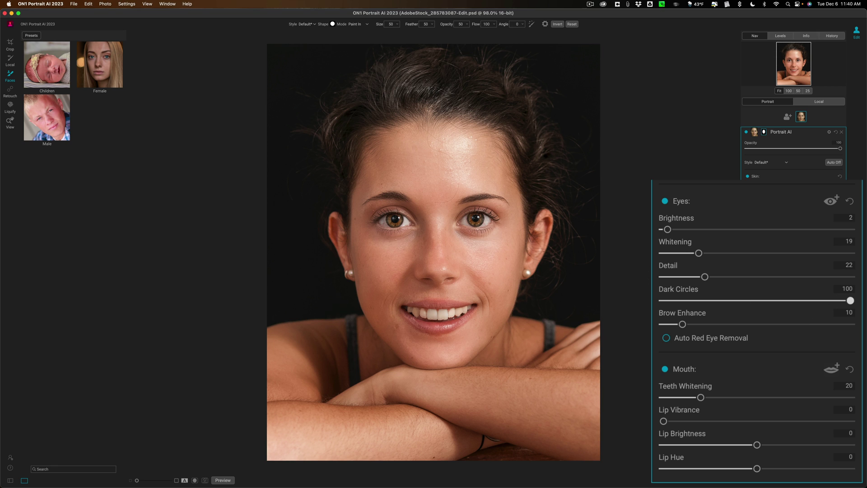
pyautogui.moveTo(850, 301); pyautogui.dragTo(721, 299)
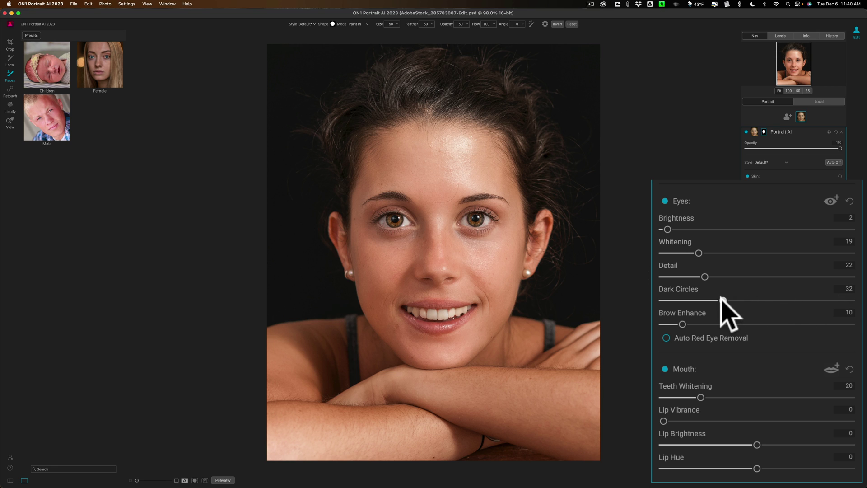
pyautogui.moveTo(682, 324)
pyautogui.mouseDown()
pyautogui.moveTo(758, 319)
pyautogui.moveTo(687, 319)
pyautogui.mouseUp()
# - Set eye Brightness to 0 and Dark Circles to 35, then compare against the original
pyautogui.click(684, 252)
pyautogui.moveTo(666, 228); pyautogui.dragTo(663, 228)
pyautogui.moveTo(720, 296); pyautogui.dragTo(728, 297)
pyautogui.click(727, 297)
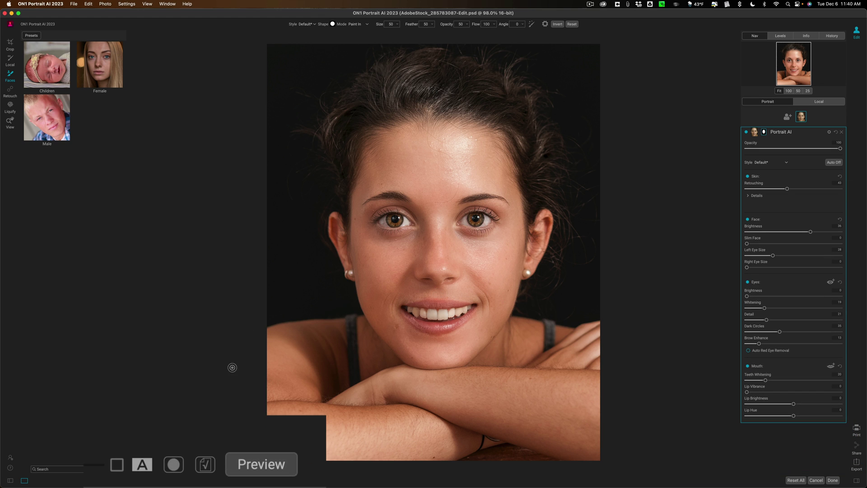
pyautogui.click(255, 456)
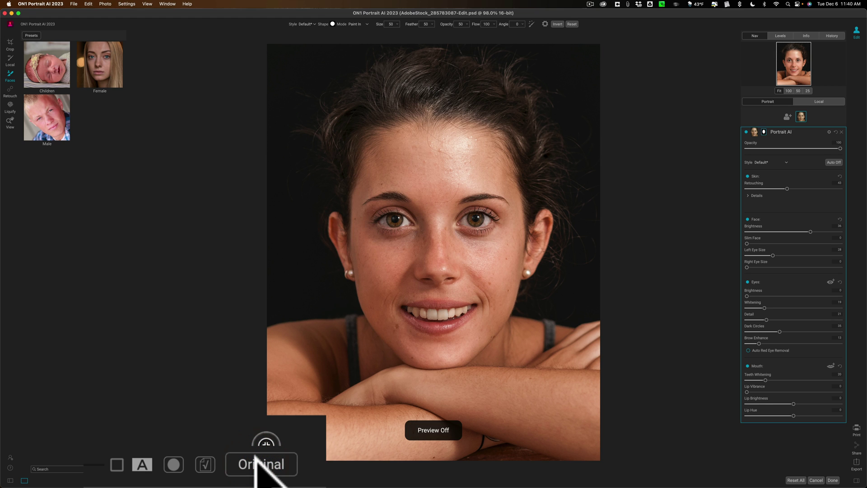
pyautogui.click(255, 456)
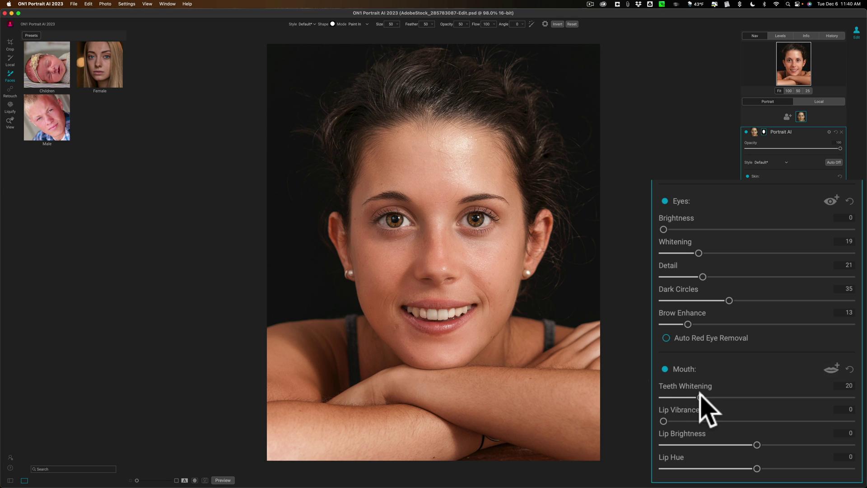
# - Whiten teeth to 31, set Lip Vibrance 45 with adjusted lip brightness and hue, and brush away the chin blemish
pyautogui.moveTo(699, 397); pyautogui.dragTo(723, 399)
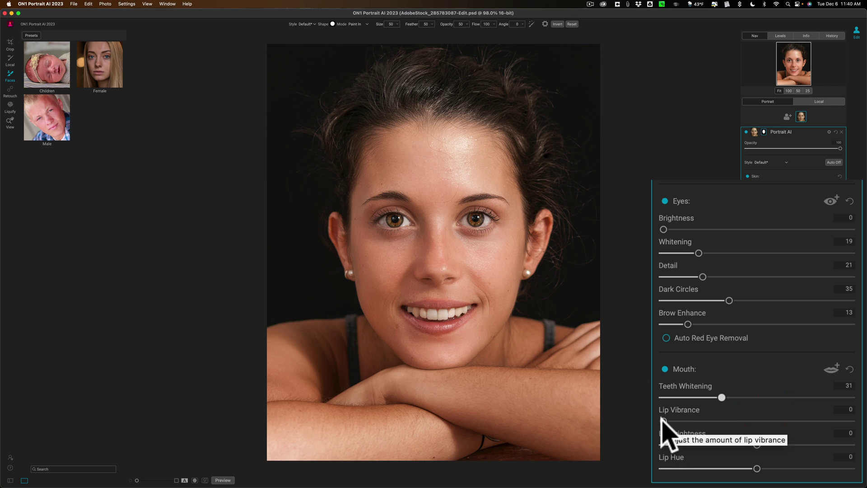
pyautogui.moveTo(663, 421); pyautogui.dragTo(711, 468)
pyautogui.moveTo(781, 445); pyautogui.dragTo(743, 444)
pyautogui.moveTo(711, 468); pyautogui.dragTo(746, 442)
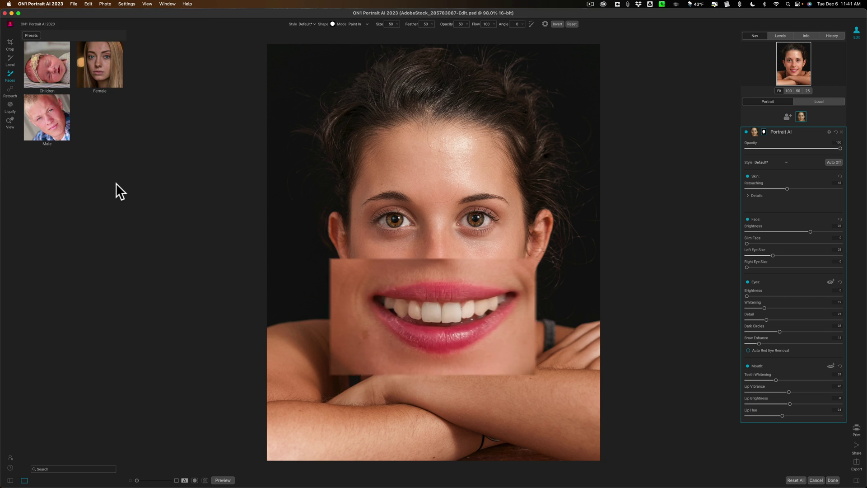
pyautogui.moveTo(319, 368)
pyautogui.mouseDown()
pyautogui.moveTo(325, 346)
pyautogui.moveTo(314, 342)
pyautogui.moveTo(305, 367)
pyautogui.moveTo(324, 351)
pyautogui.moveTo(315, 339)
pyautogui.moveTo(303, 358)
pyautogui.mouseUp()
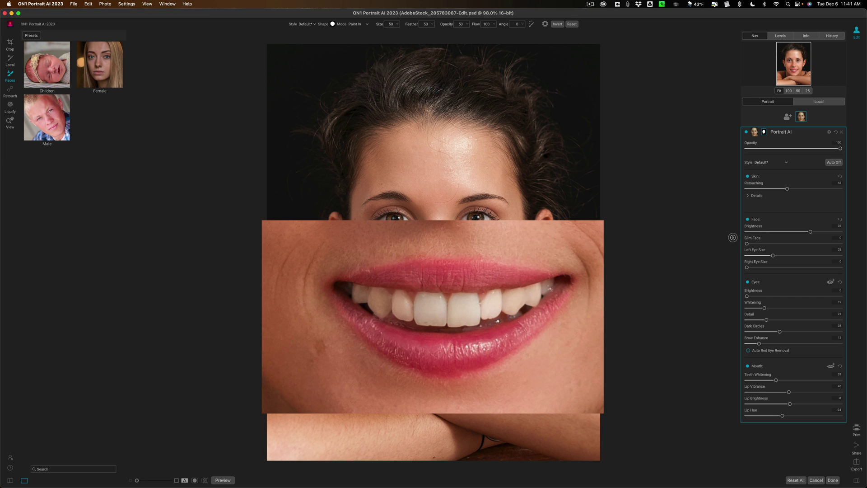
pyautogui.click(748, 195)
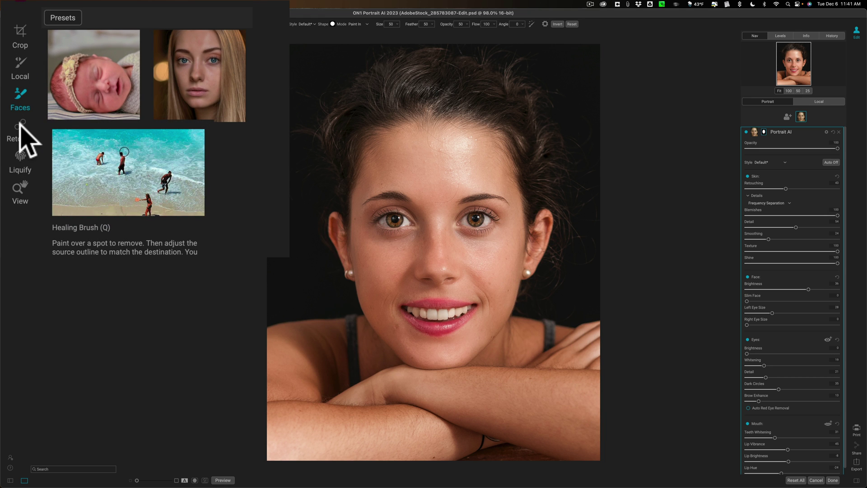
# - Use the Perfect Eraser to remove the blemish beside the left mouth corner and a forehead spot
pyautogui.click(20, 128)
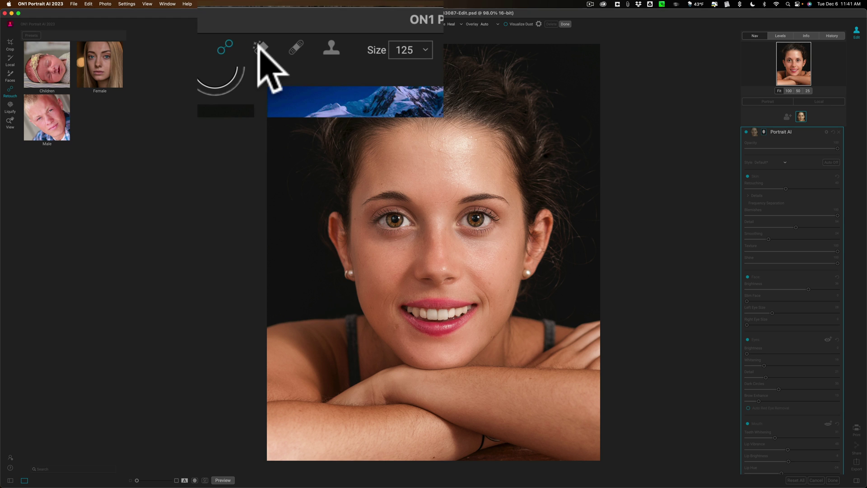
pyautogui.click(386, 24)
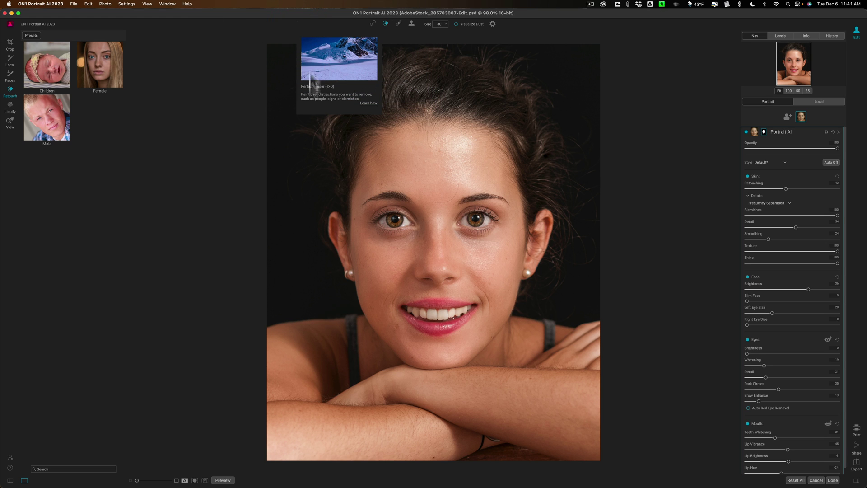
pyautogui.moveTo(392, 321); pyautogui.dragTo(394, 325)
pyautogui.moveTo(311, 338)
pyautogui.mouseDown()
pyautogui.moveTo(320, 351)
pyautogui.moveTo(312, 362)
pyautogui.moveTo(323, 350)
pyautogui.moveTo(315, 345)
pyautogui.moveTo(307, 365)
pyautogui.moveTo(320, 342)
pyautogui.mouseUp()
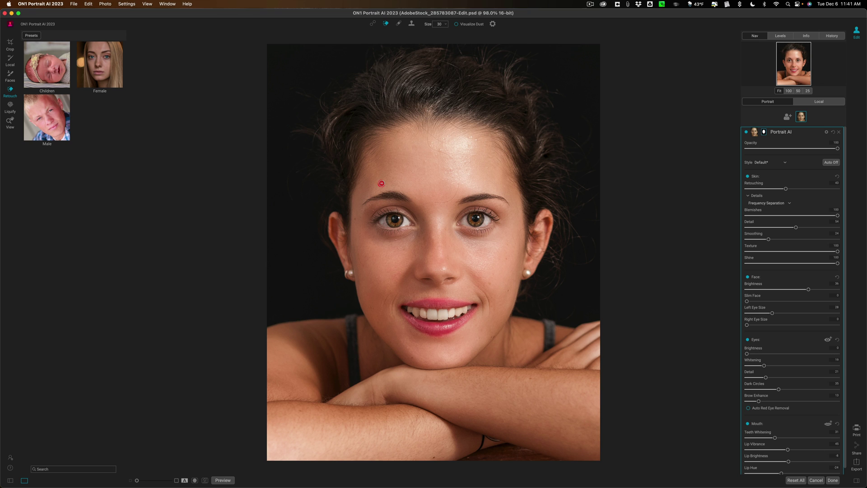
pyautogui.click(381, 183)
# - Compare the retouch with the original twice, then apply it with Done to return to Lightroom
pyautogui.click(9, 120)
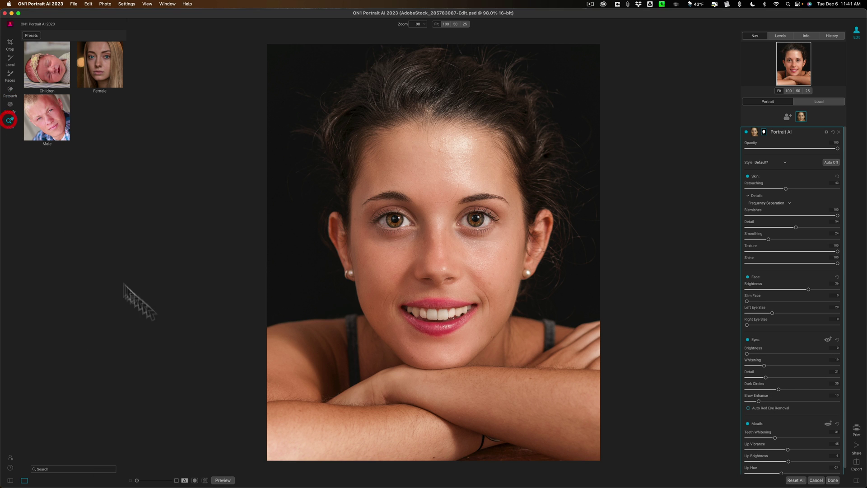
pyautogui.click(221, 480)
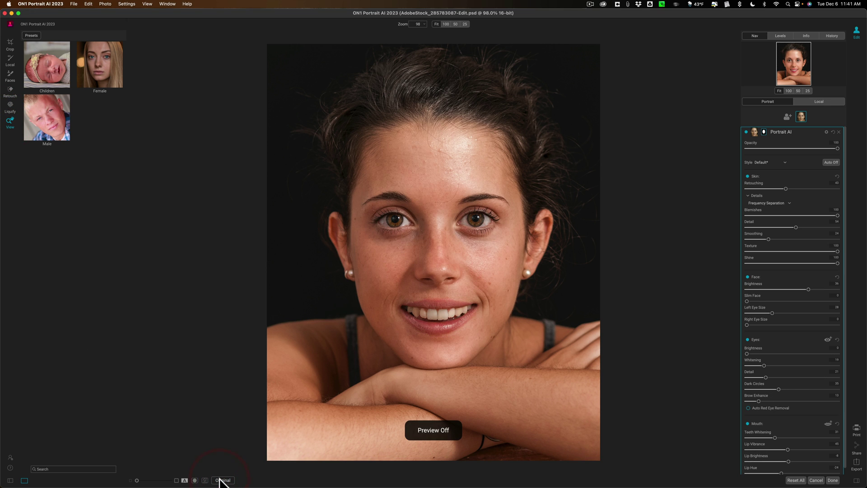
pyautogui.click(221, 480)
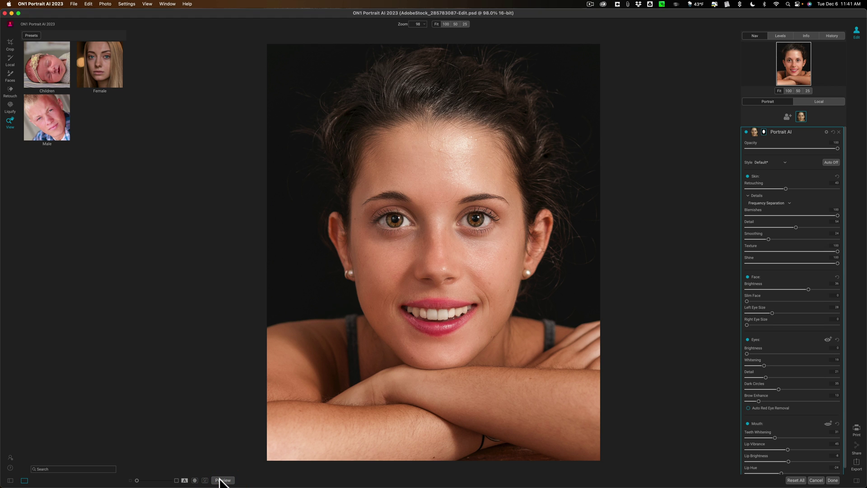
pyautogui.click(221, 480)
pyautogui.click(221, 480)
pyautogui.click(834, 466)
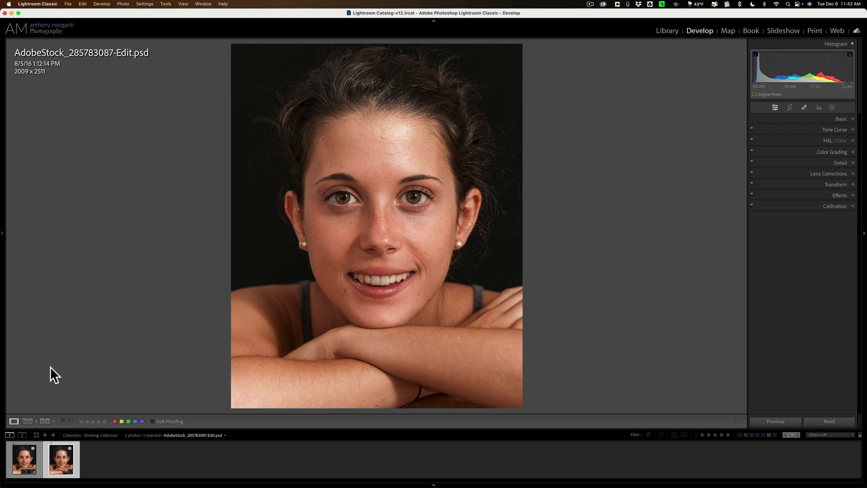
# - Enlarge the filmstrip and switch between the original JPEG and the edited PSD to compare
pyautogui.click(21, 456)
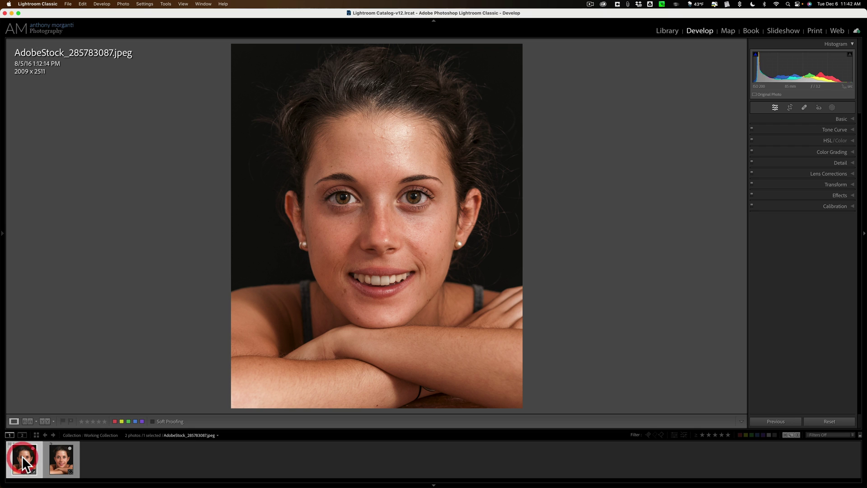
pyautogui.click(64, 456)
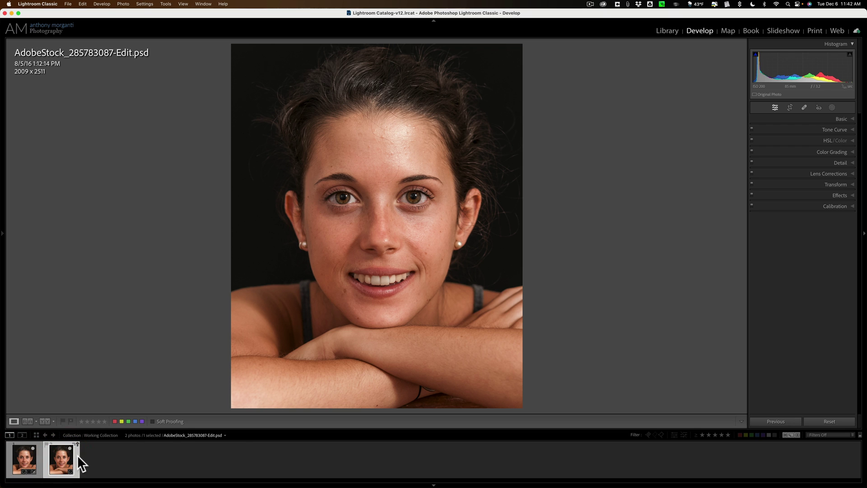
pyautogui.moveTo(244, 425); pyautogui.dragTo(248, 368)
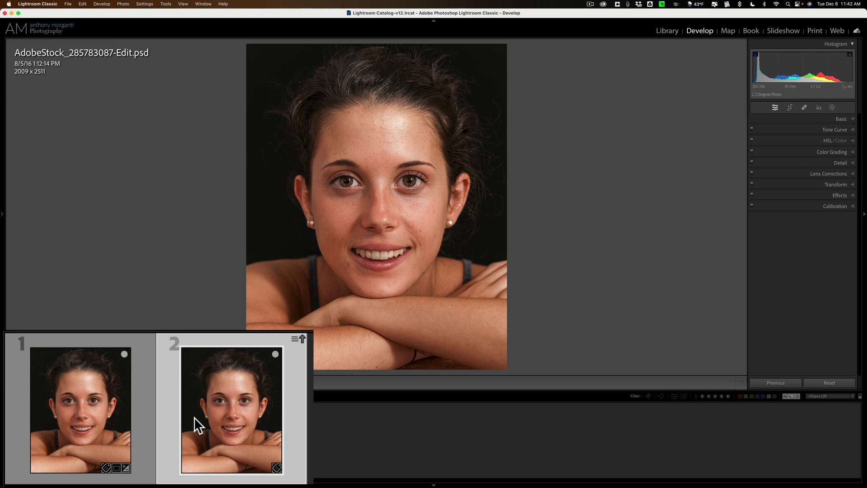
pyautogui.click(135, 402)
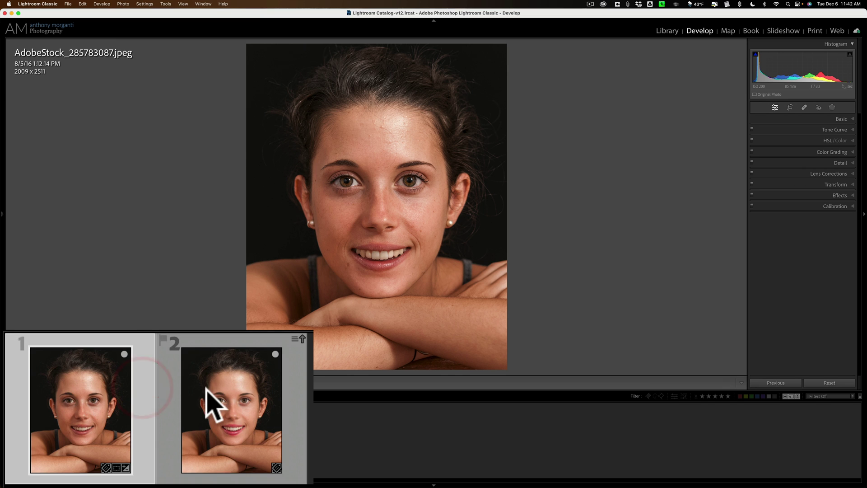
pyautogui.click(203, 398)
pyautogui.click(136, 402)
pyautogui.click(210, 395)
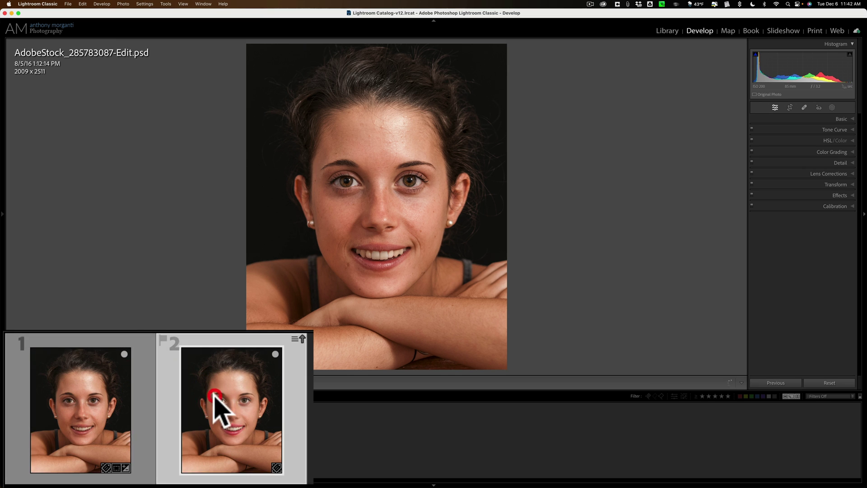
# - Resolve the edited PSD's metadata conflict by importing its settings from disk
pyautogui.click(302, 338)
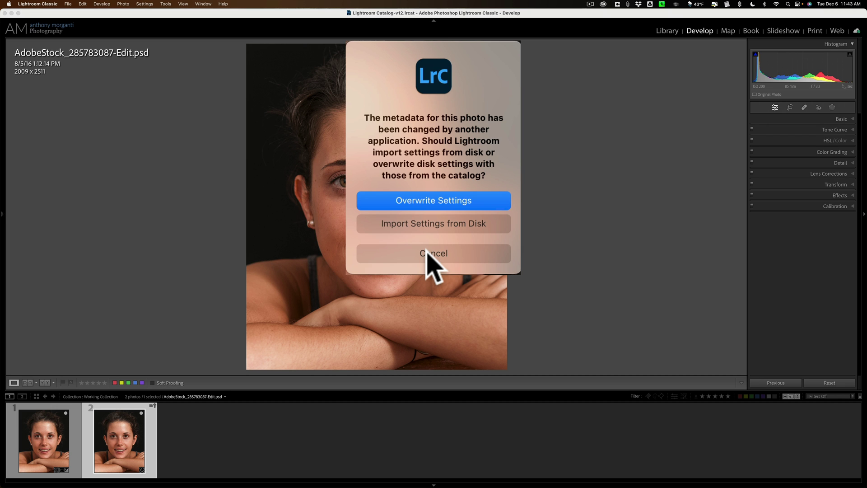
pyautogui.click(439, 224)
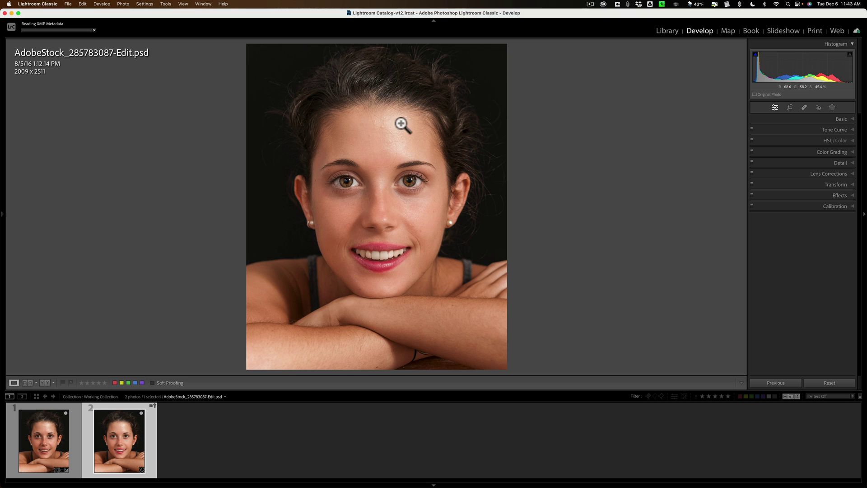
pyautogui.click(40, 438)
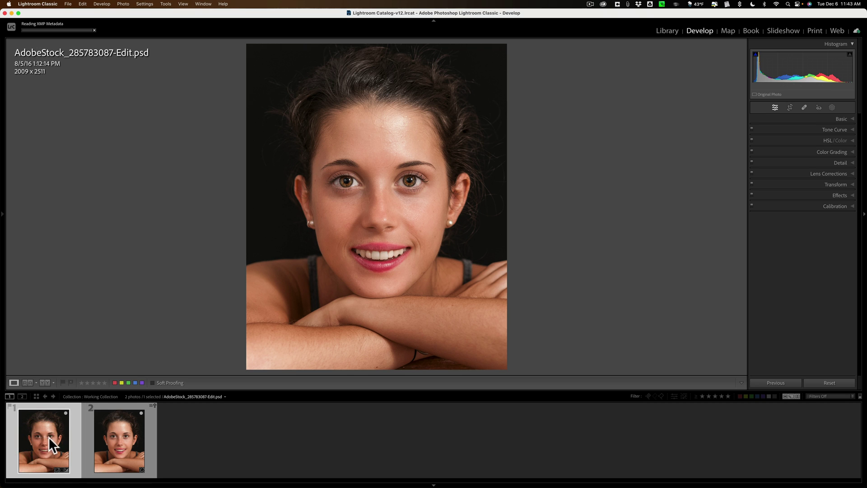
pyautogui.click(64, 434)
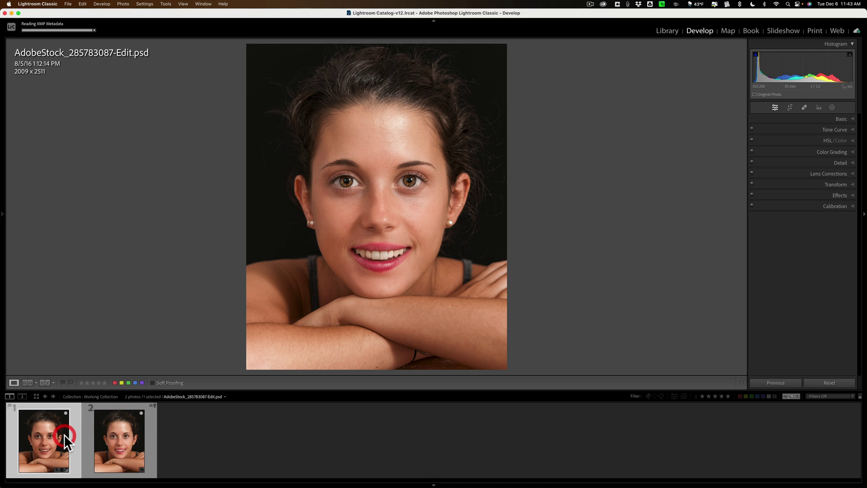
pyautogui.click(120, 434)
pyautogui.click(37, 434)
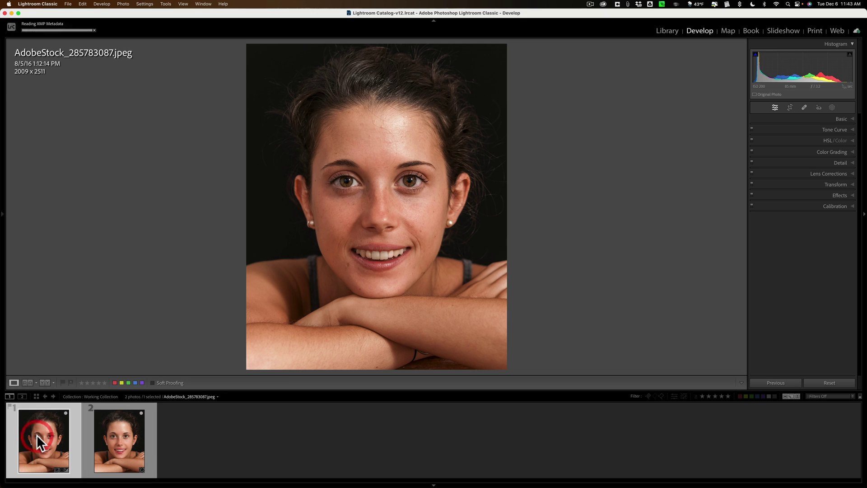
pyautogui.click(101, 434)
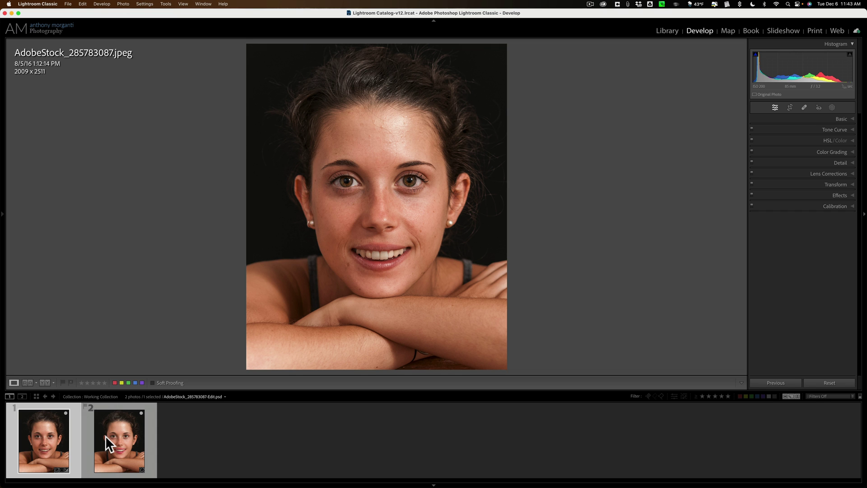
pyautogui.click(53, 434)
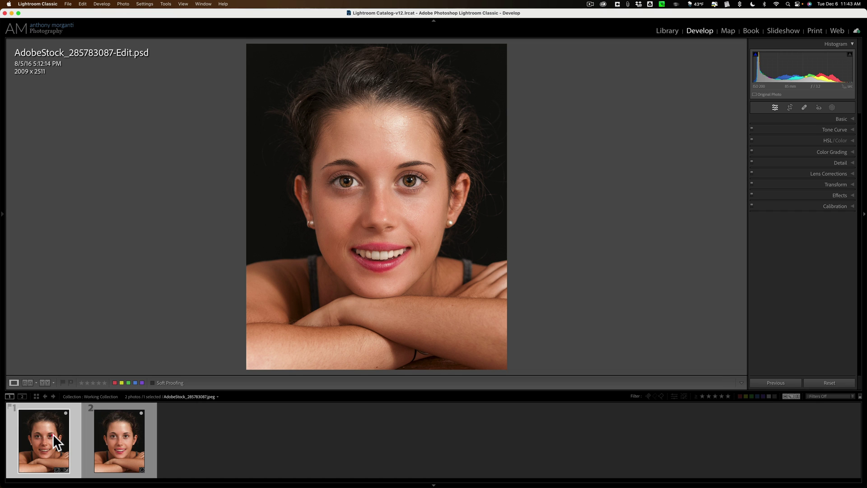
pyautogui.click(121, 437)
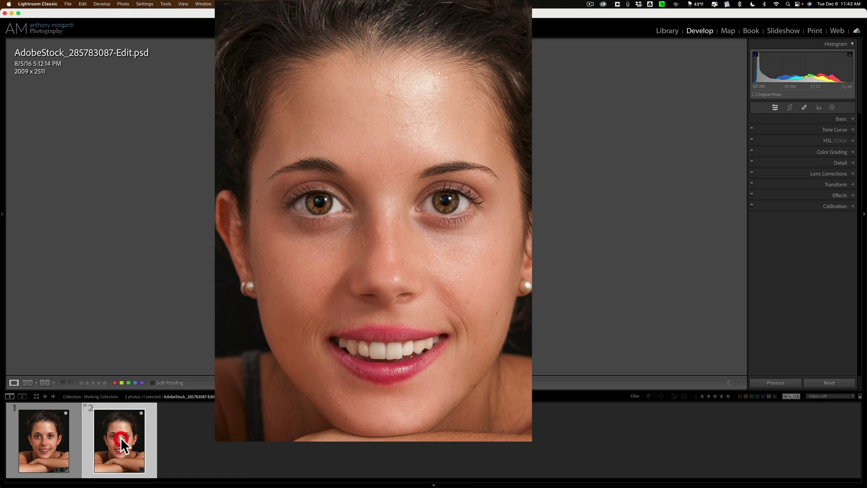